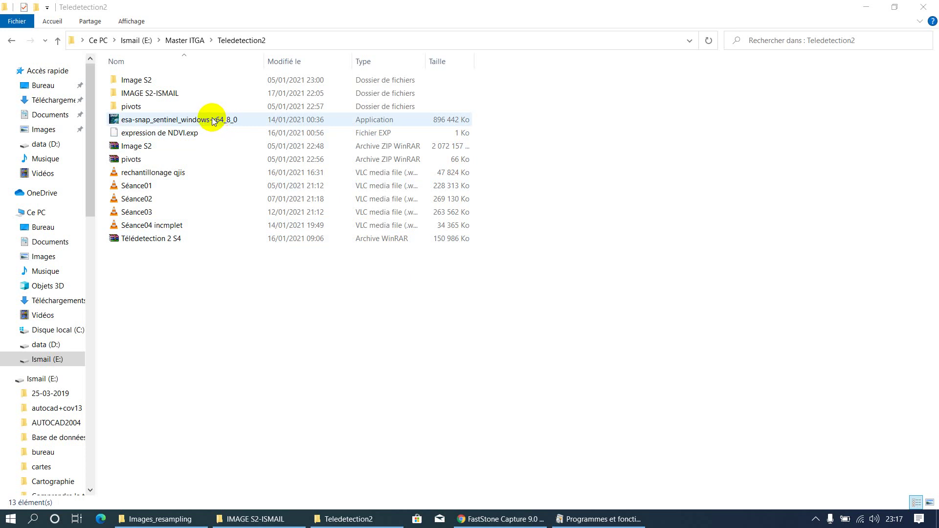
- Run the esa-snap_sentinel_windows-x64_8_0 installer as administrator
right_click(153, 119)
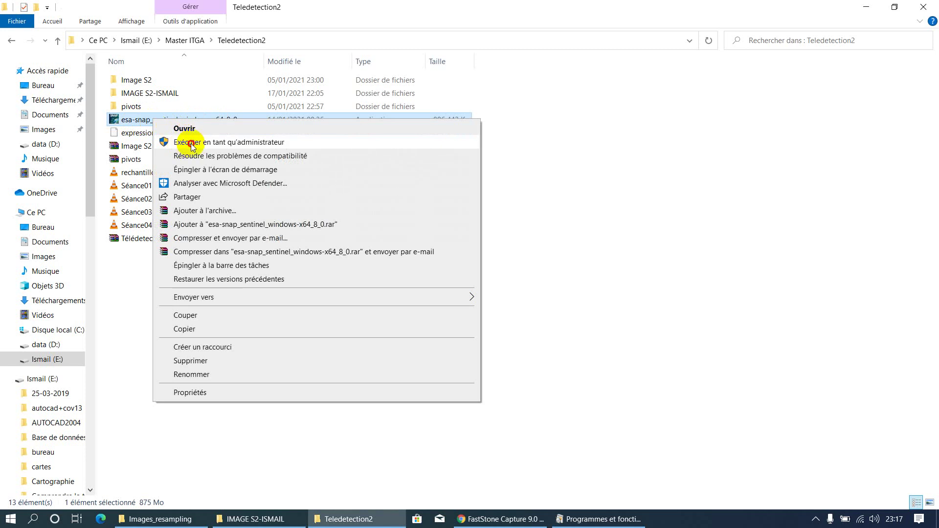
click(191, 143)
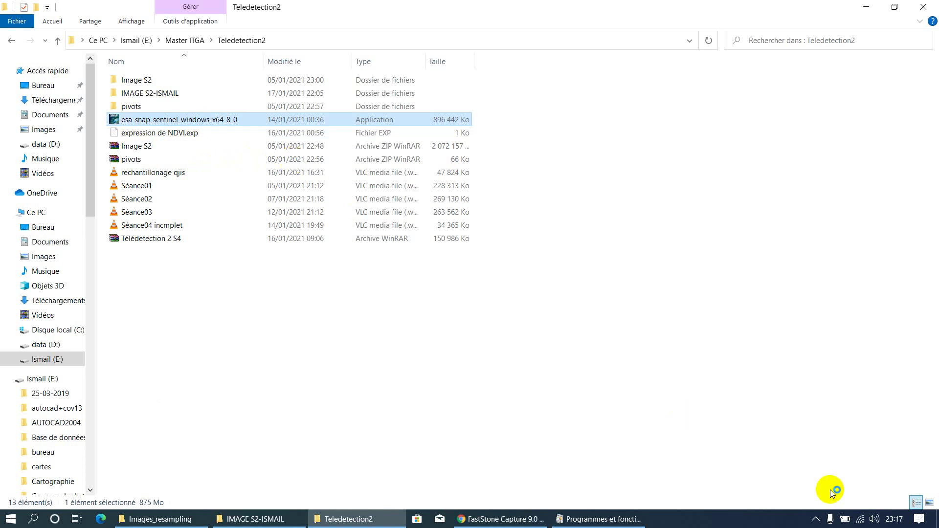
- Turn off the computer's Wi-Fi connection
click(815, 519)
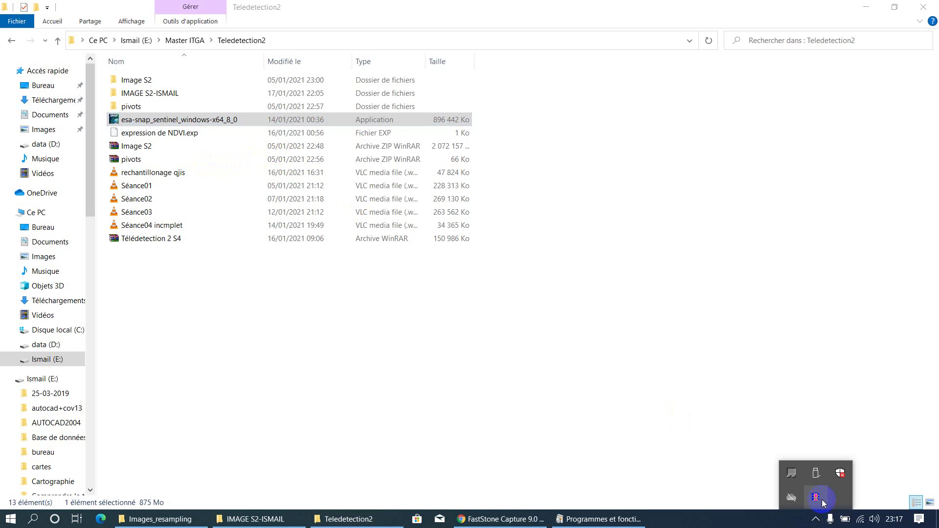
click(823, 503)
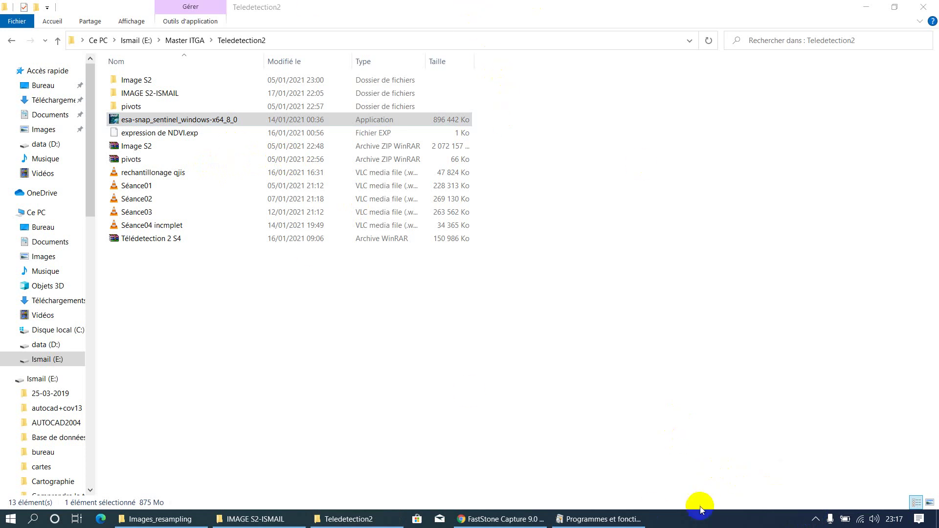
click(861, 521)
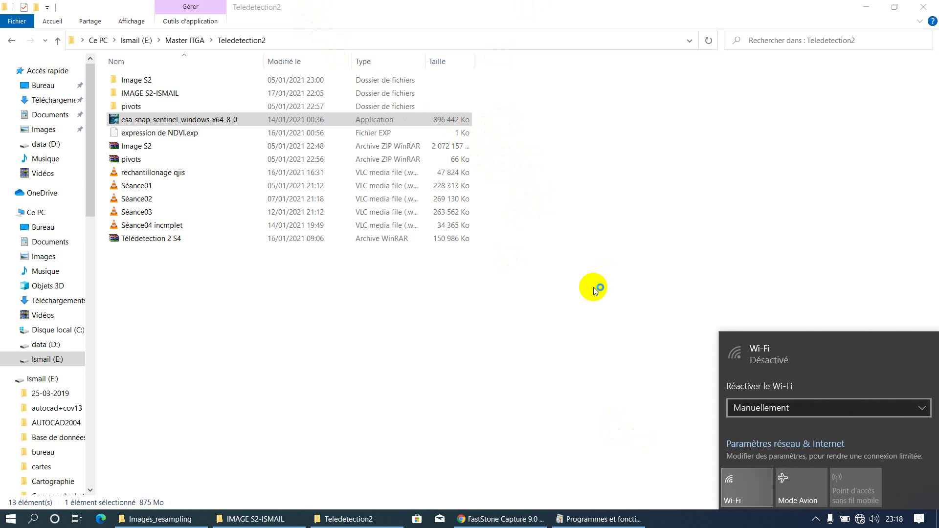
click(815, 522)
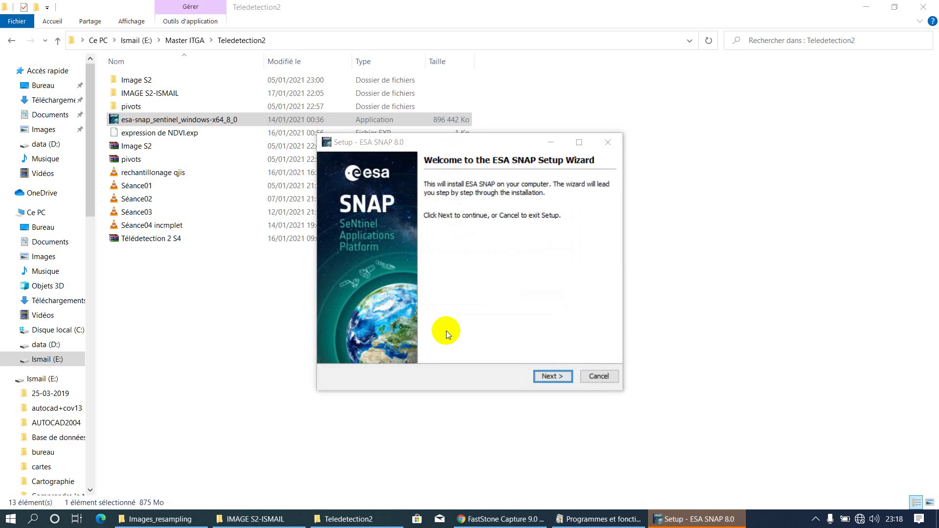
- Accept the ESA SNAP license agreement and choose to delete only SNAP-internal configuration data
click(548, 377)
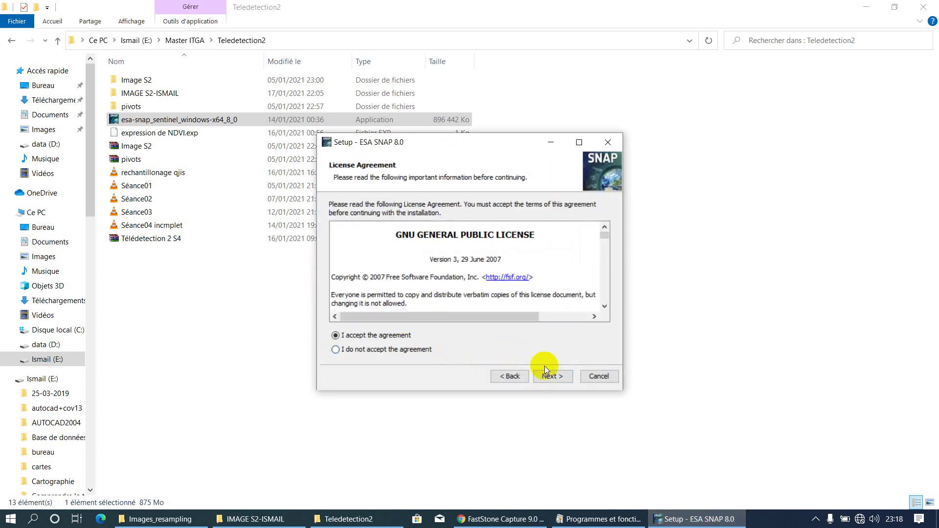
click(562, 383)
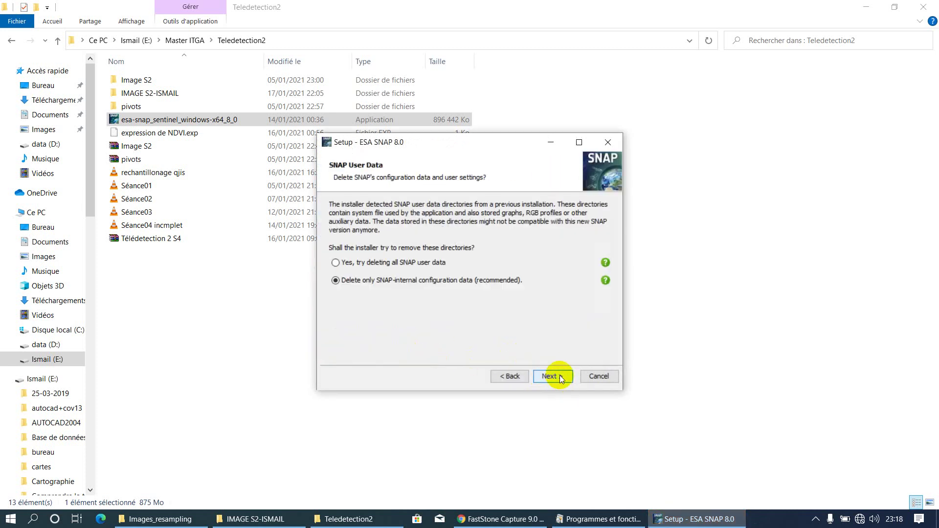
click(553, 382)
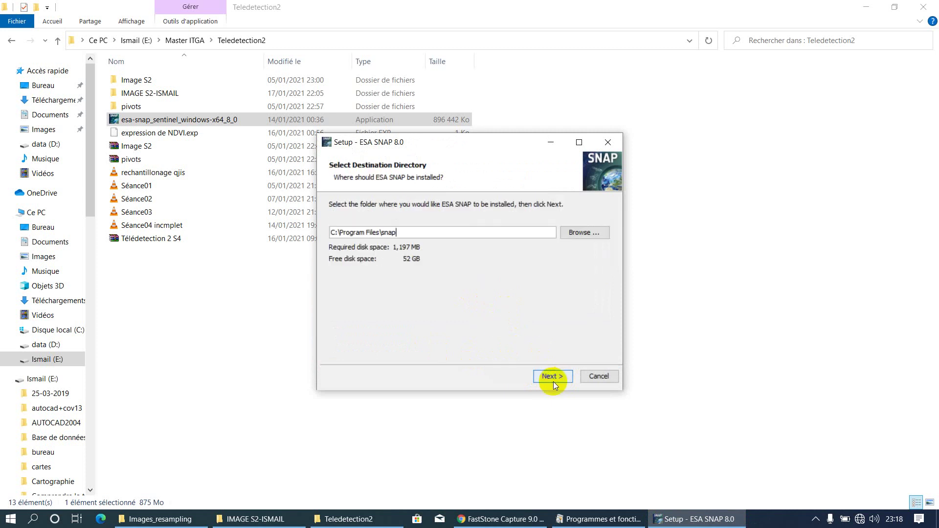
- Install SNAP with all toolboxes in C:\Program Files\snap, using the ESA SNAP Start Menu folder and no Python configuration
click(554, 382)
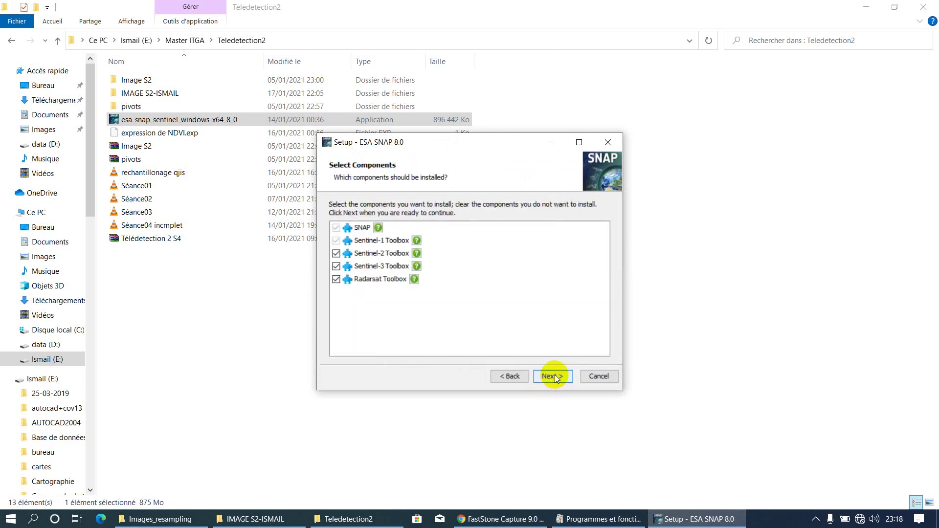
click(555, 379)
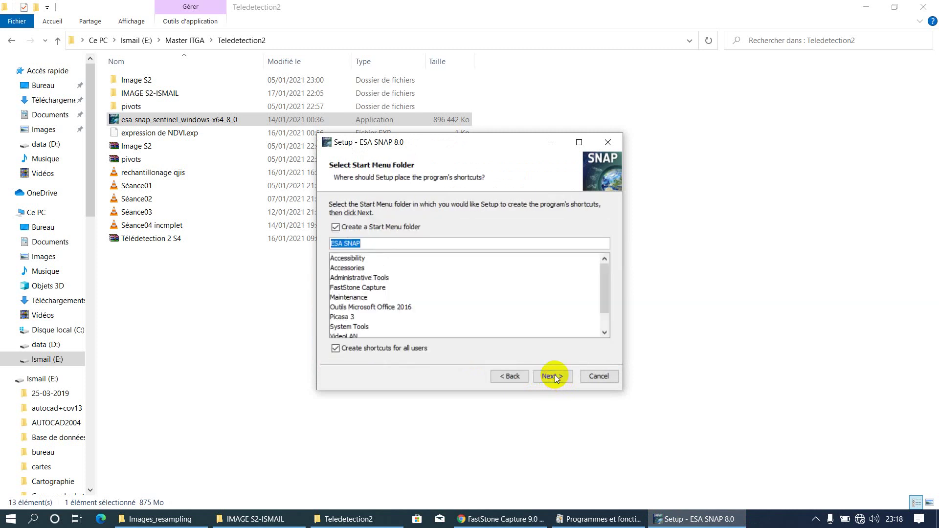
click(555, 378)
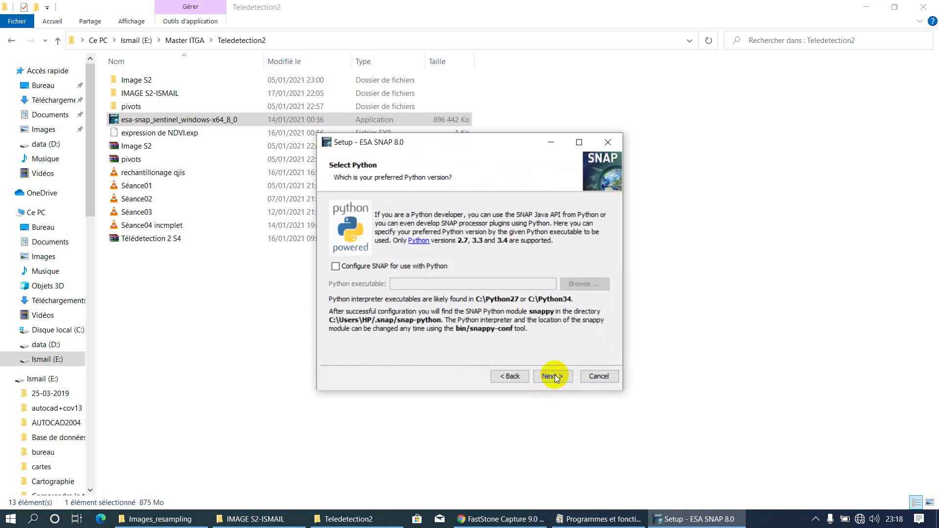
click(554, 377)
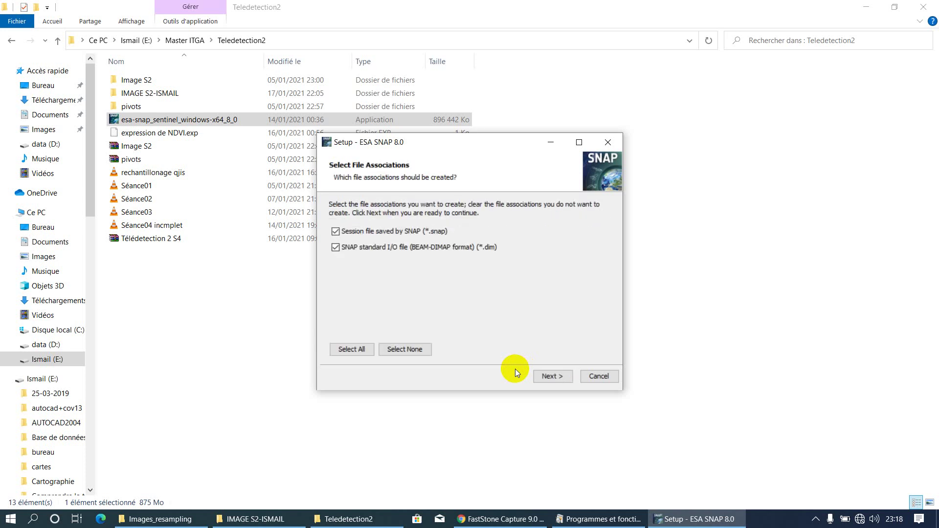
- Finish the setup with both file associations, a desktop icon, PATH extension and SNAP Desktop launched, dismiss the plugin update check and maximize SNAP
click(552, 375)
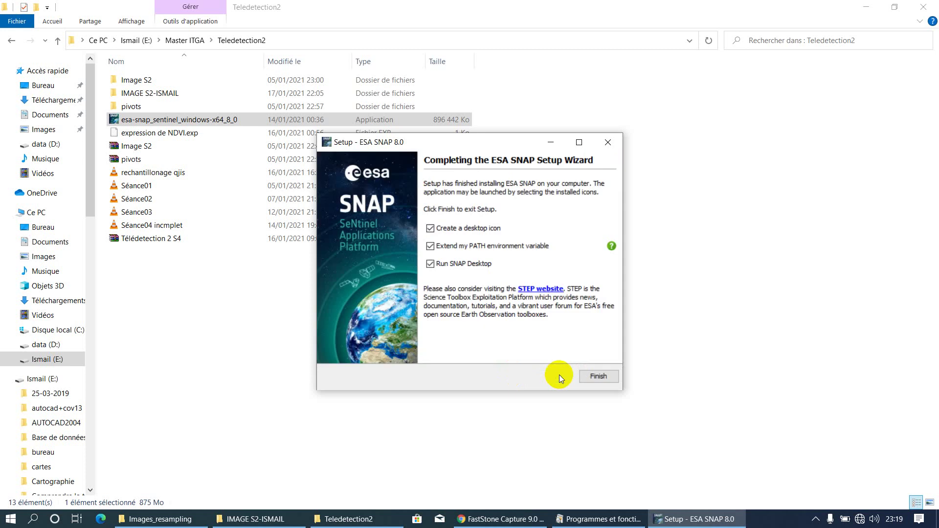
click(599, 376)
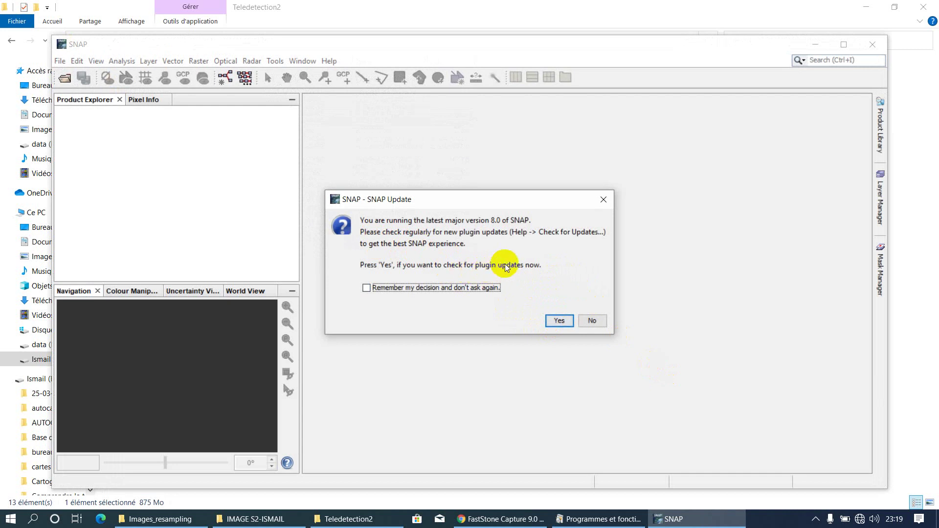
click(603, 199)
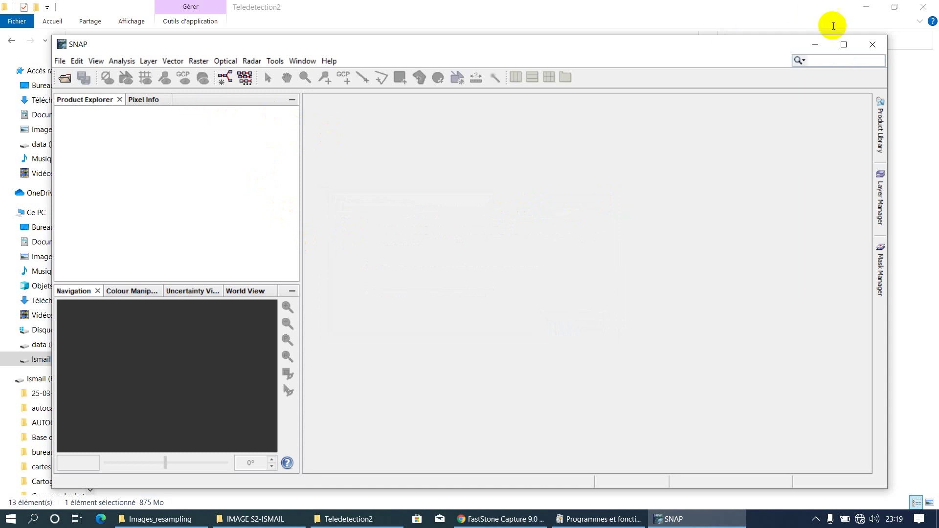
click(842, 45)
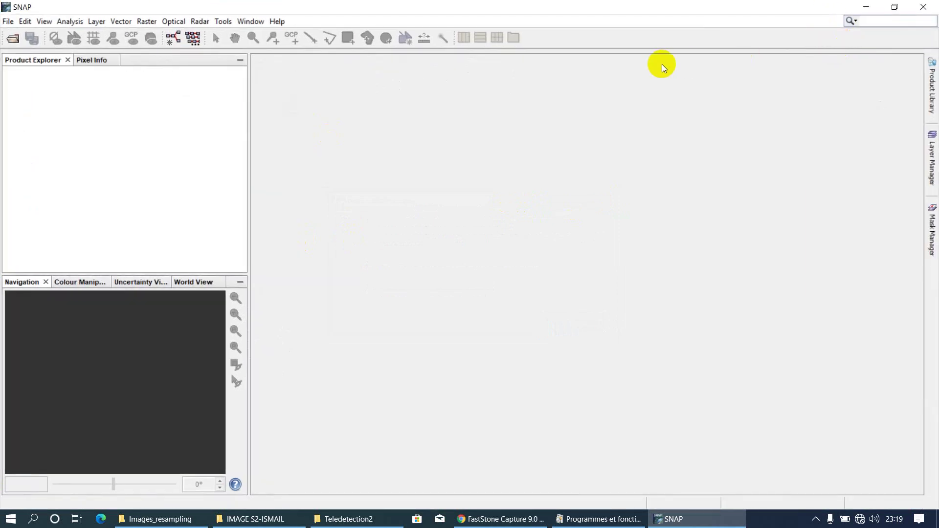
- Start opening a product and browse drive E: through Master ITGA and Teledetection2 to the IMAGE S2 folder bearing the owner's name
click(14, 41)
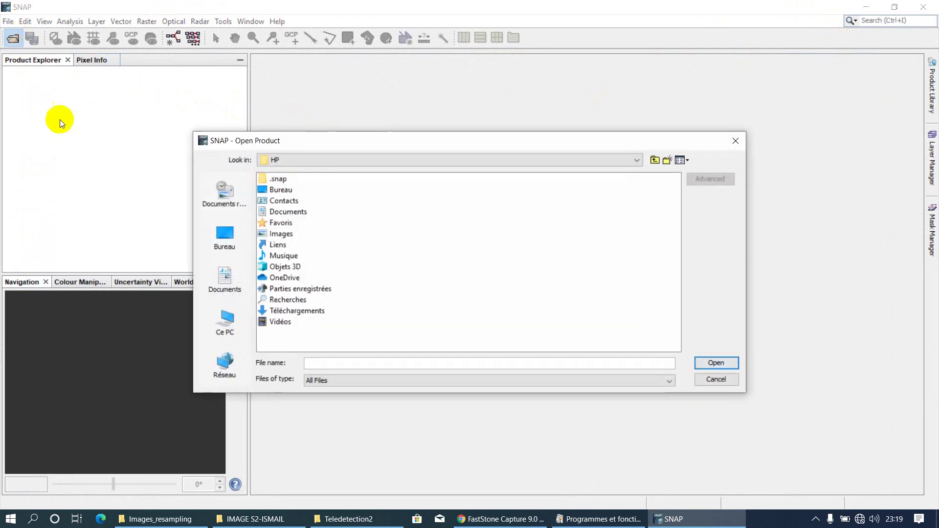
click(228, 319)
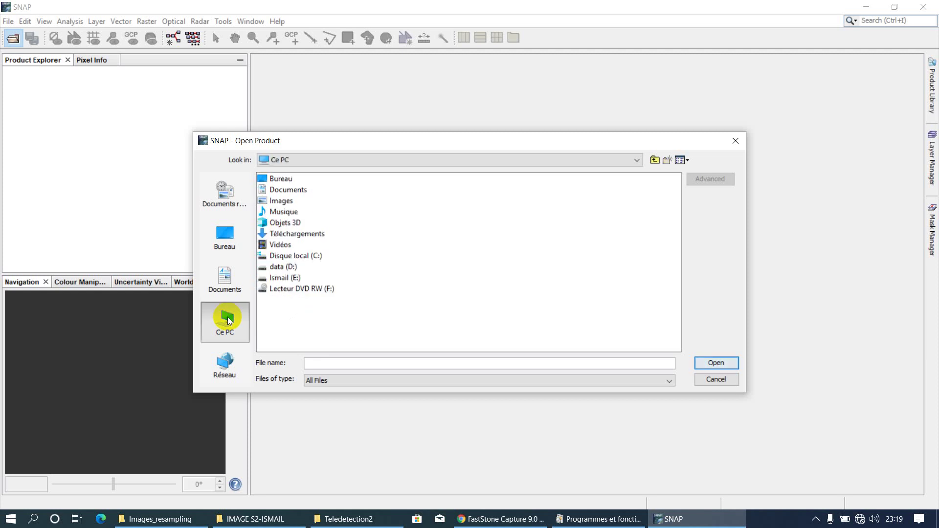
double_click(285, 278)
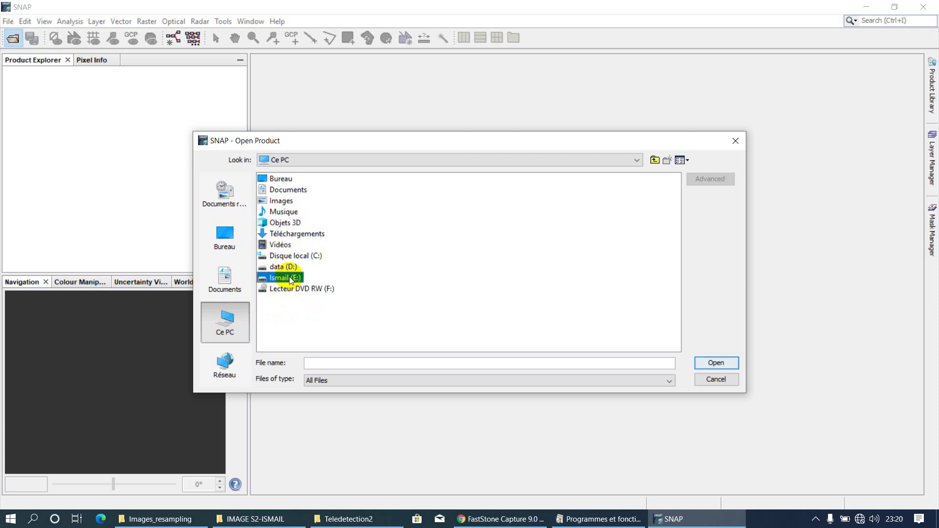
click(298, 258)
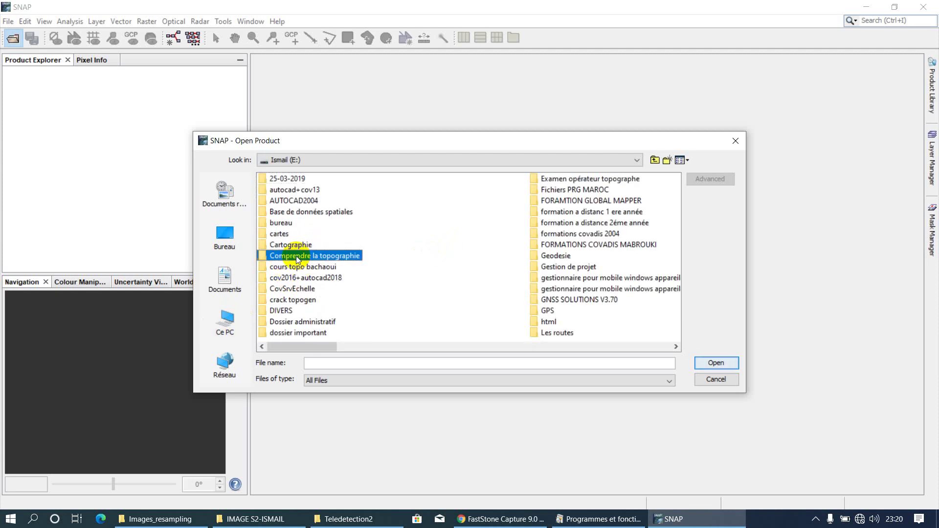
key(m)
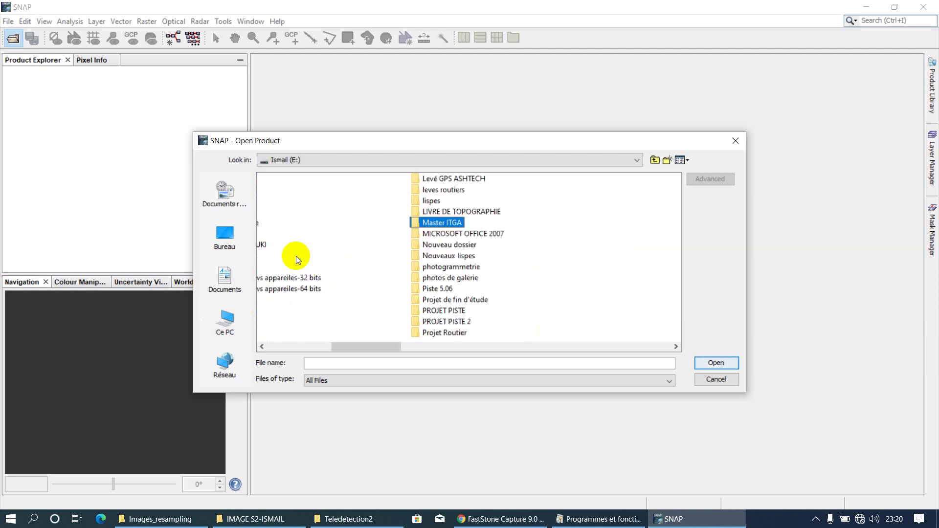
key(Return)
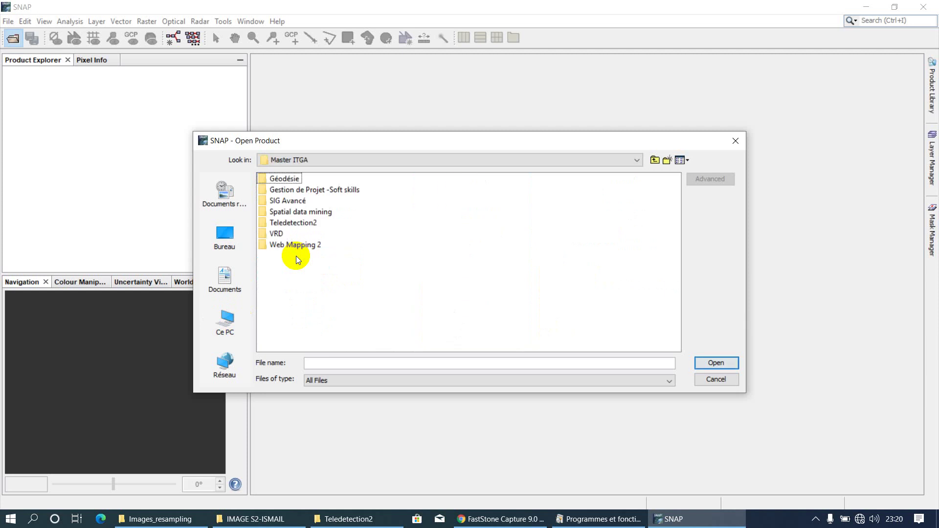
double_click(296, 223)
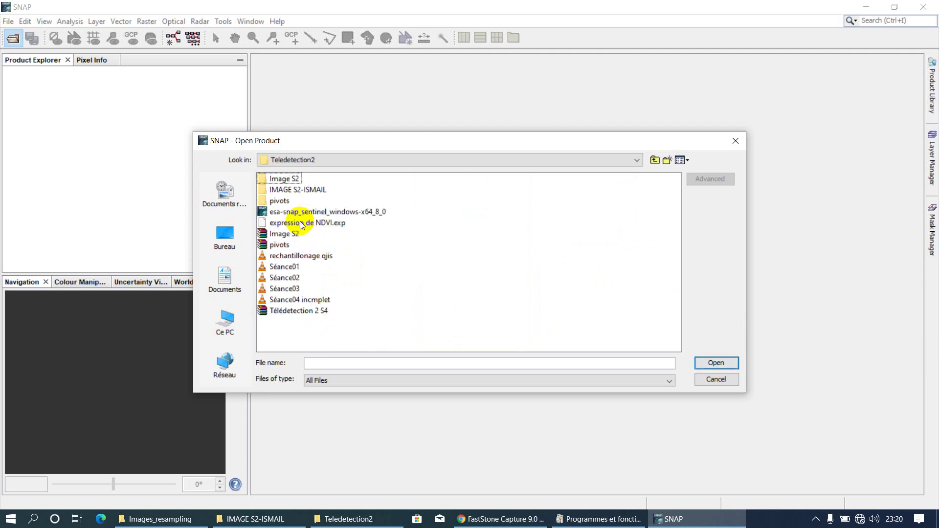
double_click(314, 190)
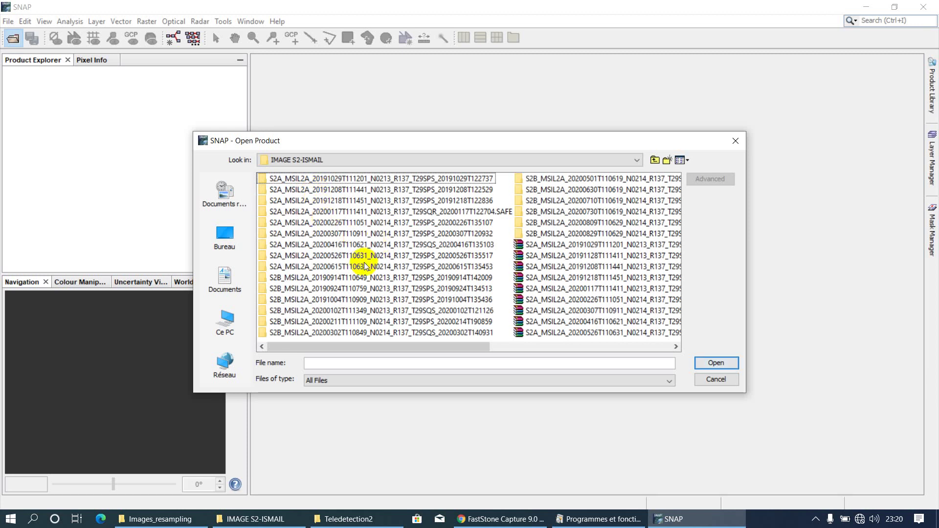
- Look through the Sentinel-2 product folders and archives to compare their acquisition dates
scroll(345, 245, down, 2)
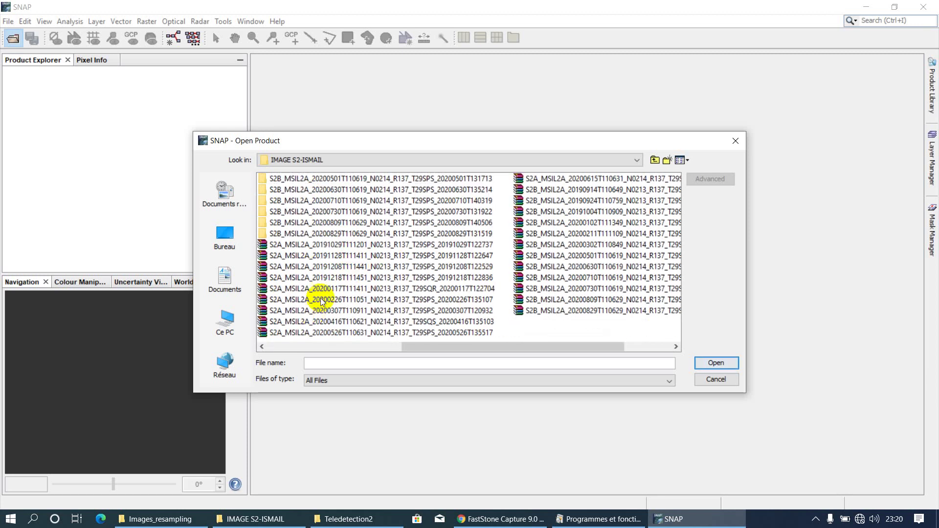
click(328, 234)
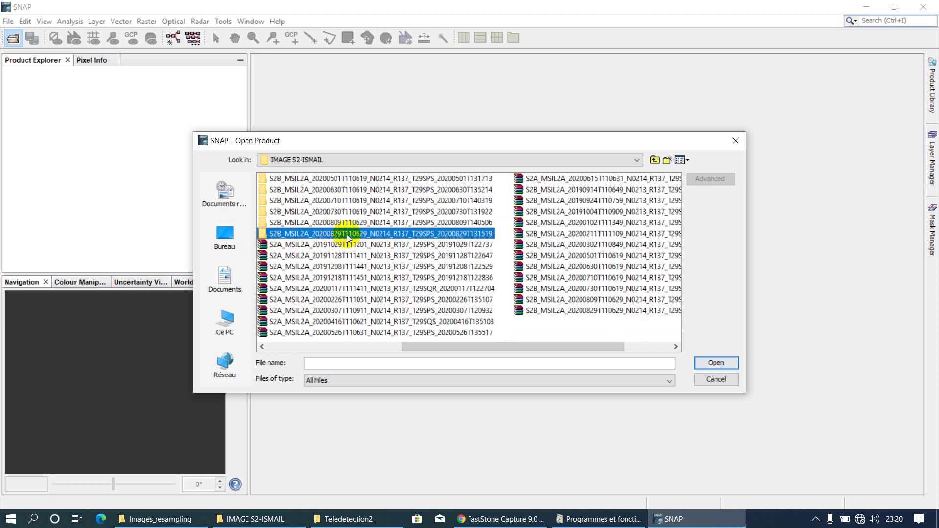
scroll(339, 246, up, 2)
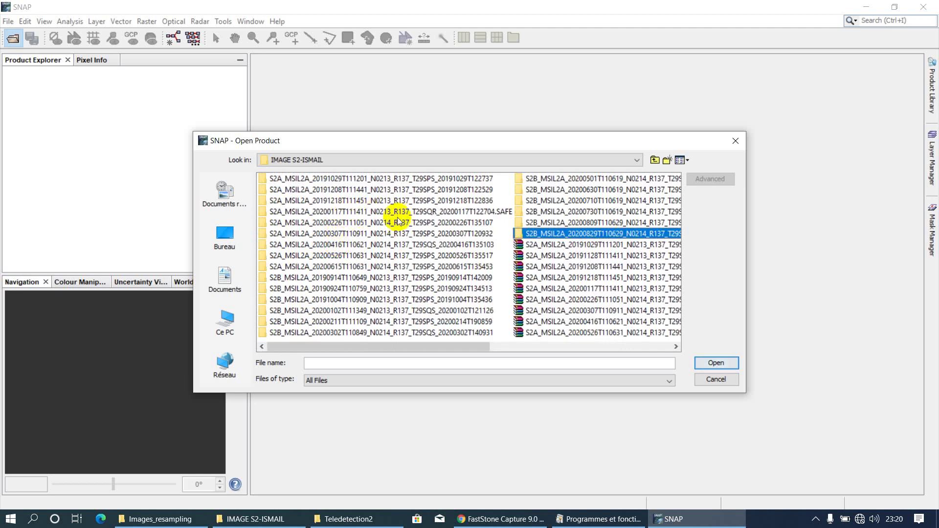
click(330, 201)
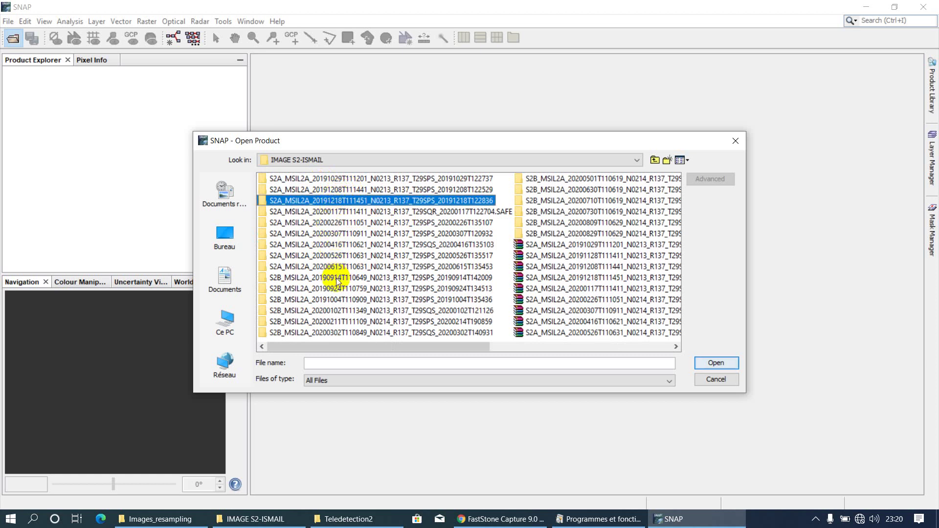
scroll(334, 295, right, 1)
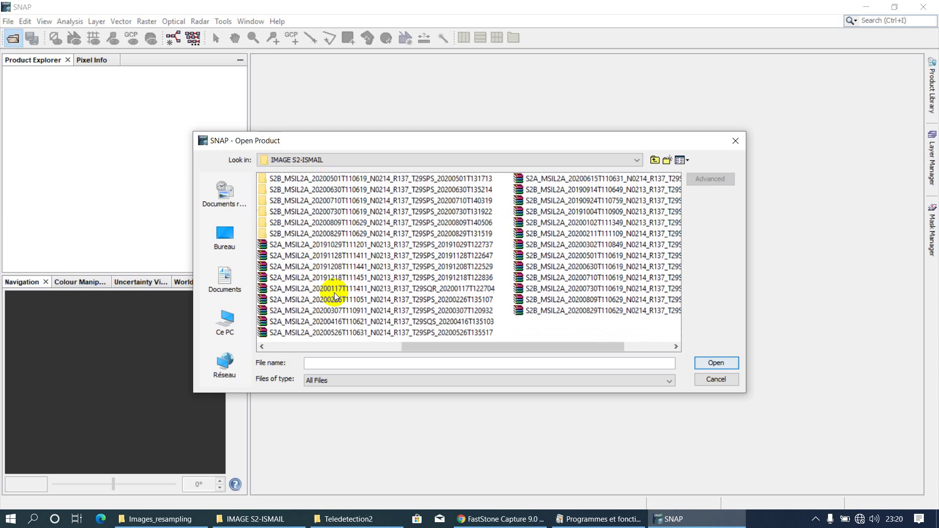
click(336, 234)
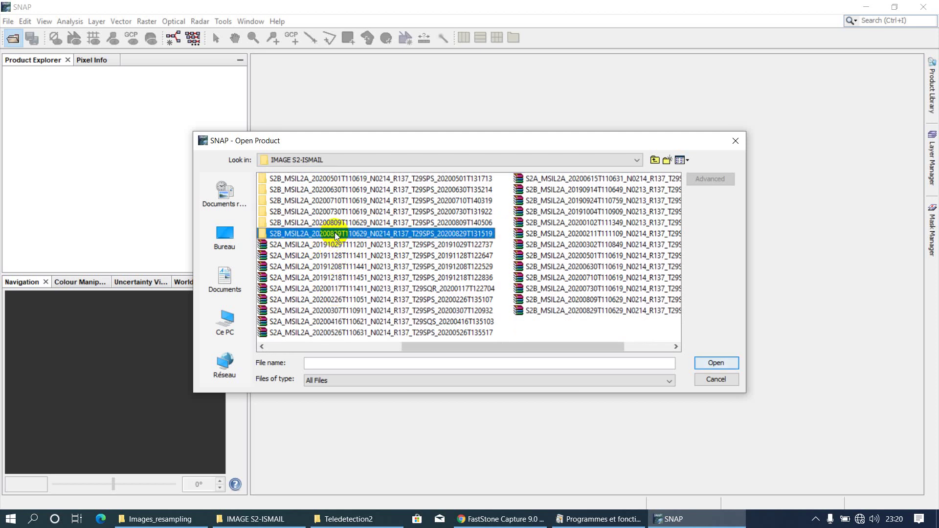
key(Up)
key(Up)
key(Up)
key(Up)
key(Up)
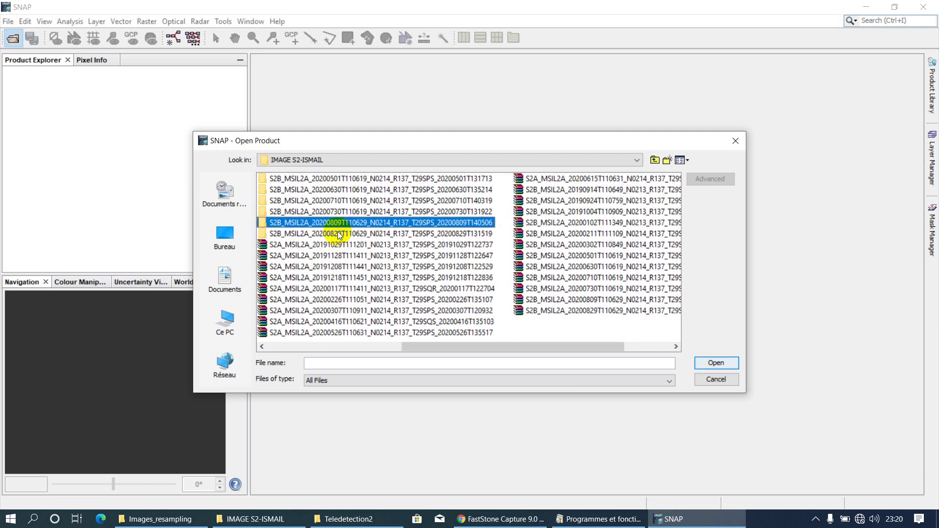
key(Up)
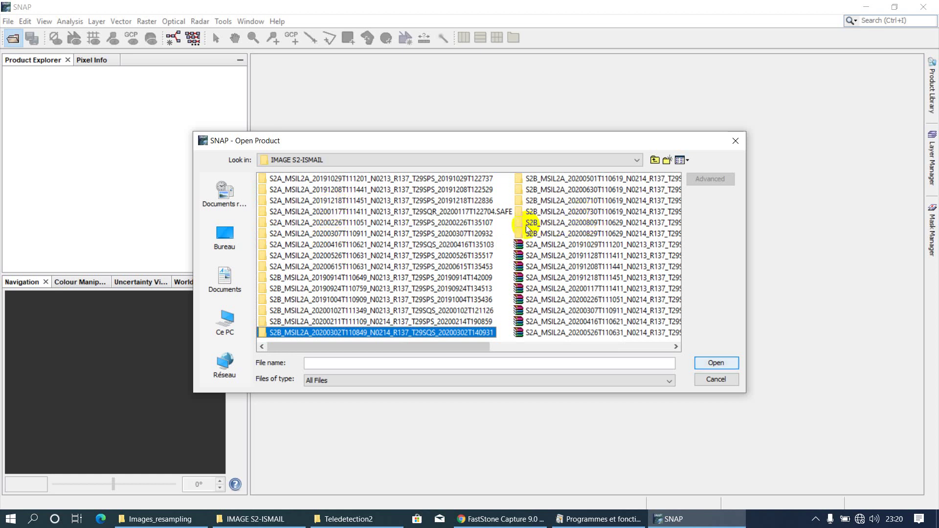
click(816, 524)
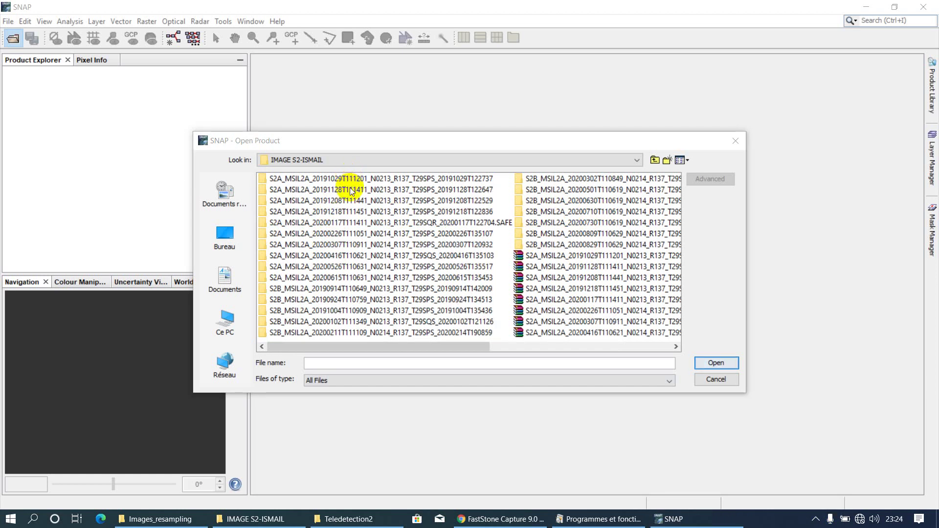
- Open the 28 November 2019 S2A product from the MTD_MSIL2A.xml file inside its .SAFE folder
click(350, 191)
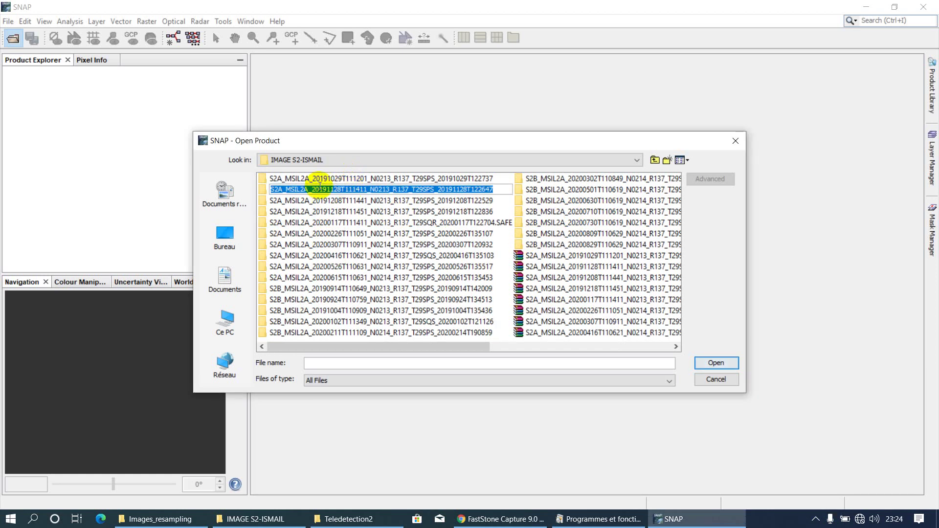
double_click(265, 190)
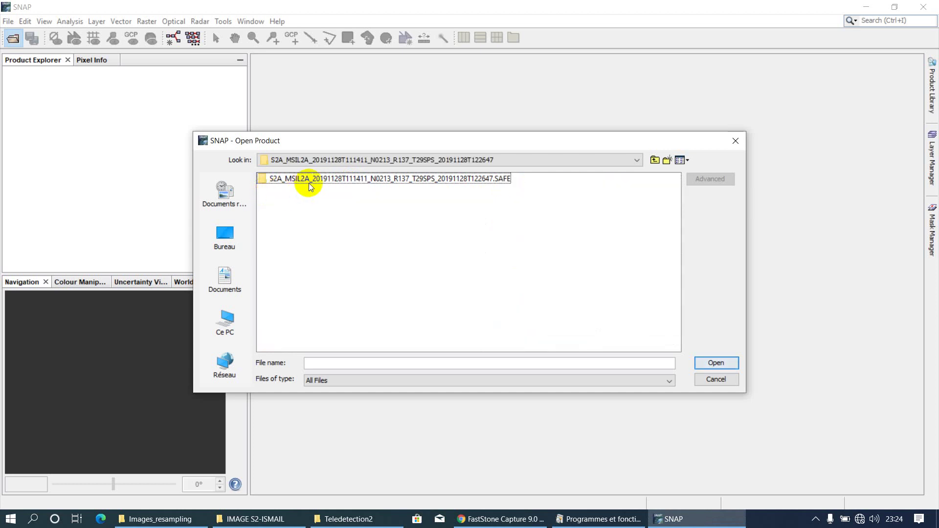
double_click(290, 180)
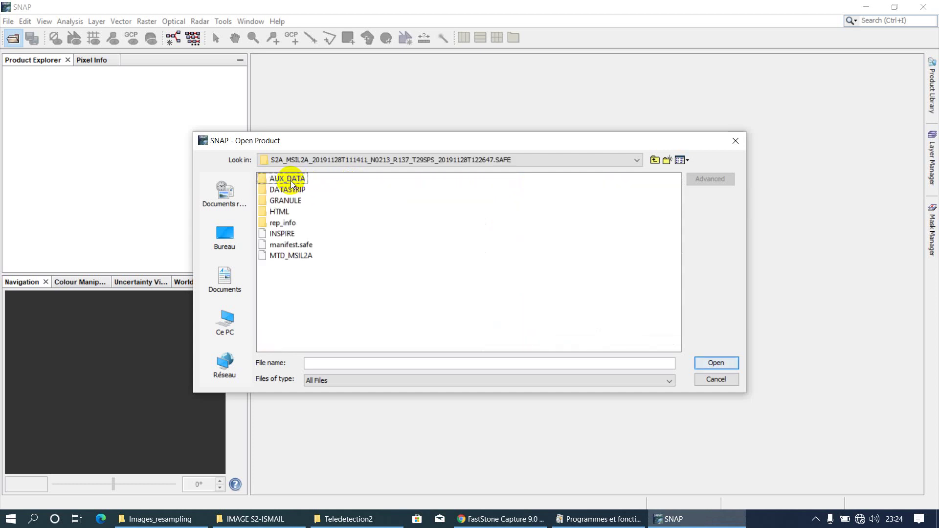
click(300, 256)
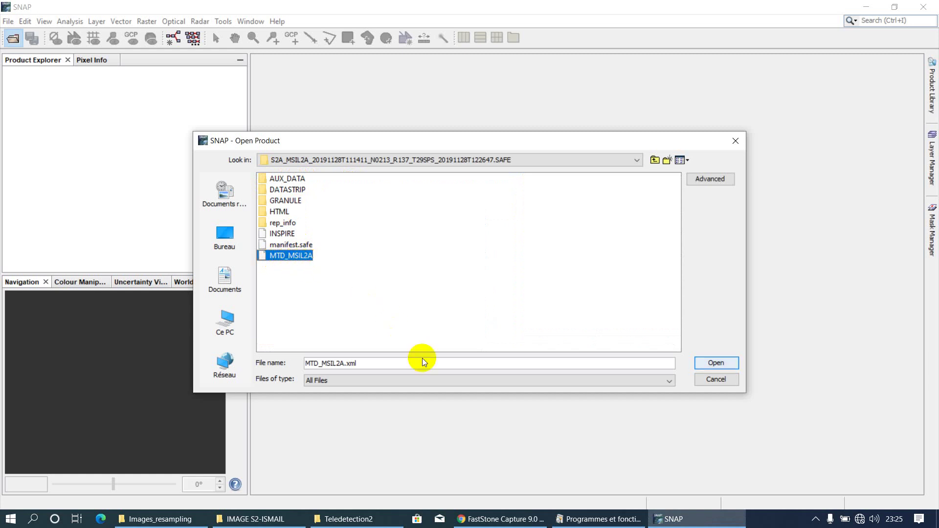
click(275, 256)
double_click(259, 256)
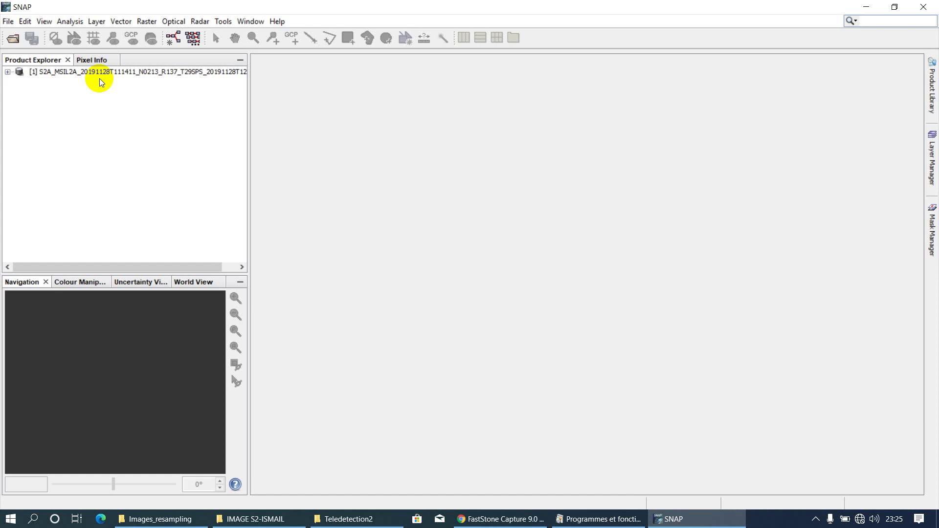
- Start Resampling for the loaded S2A product and define the output size by reference band B2
click(99, 72)
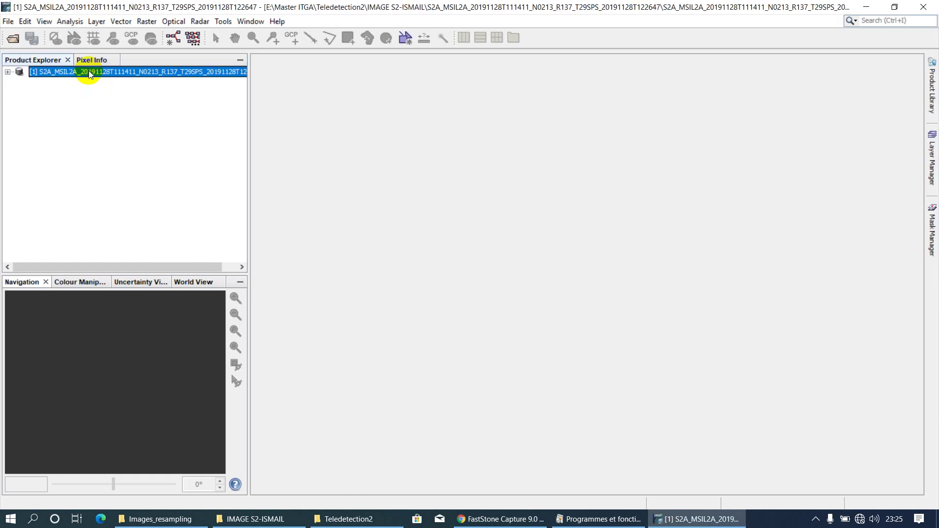
click(141, 21)
mouse_move(226, 132)
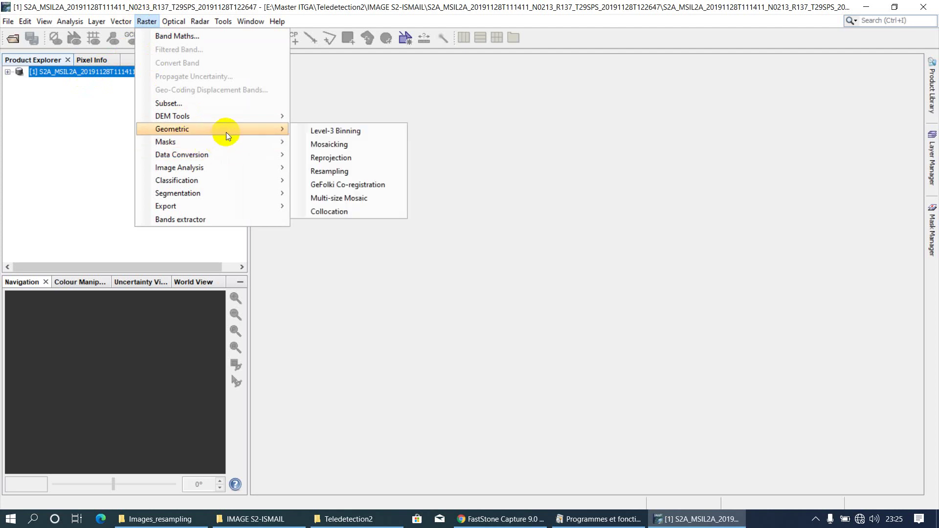
click(306, 171)
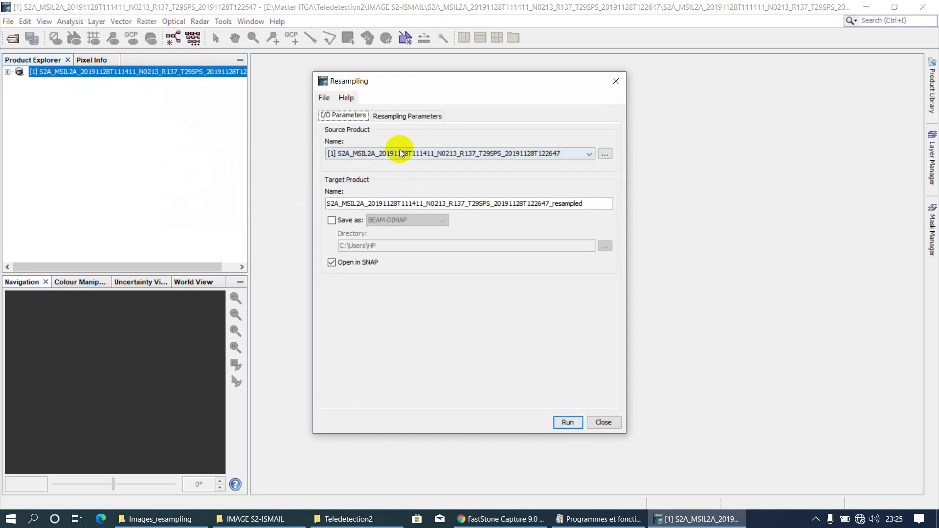
click(408, 116)
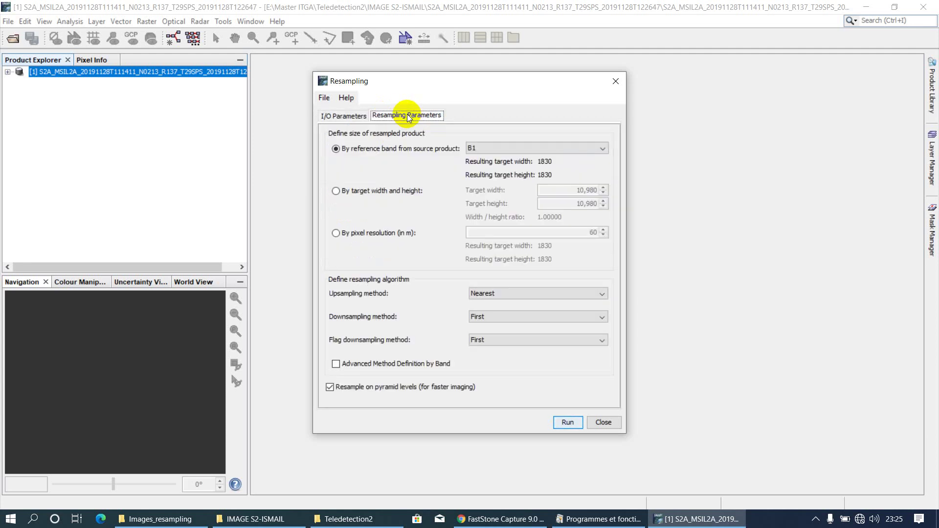
click(515, 149)
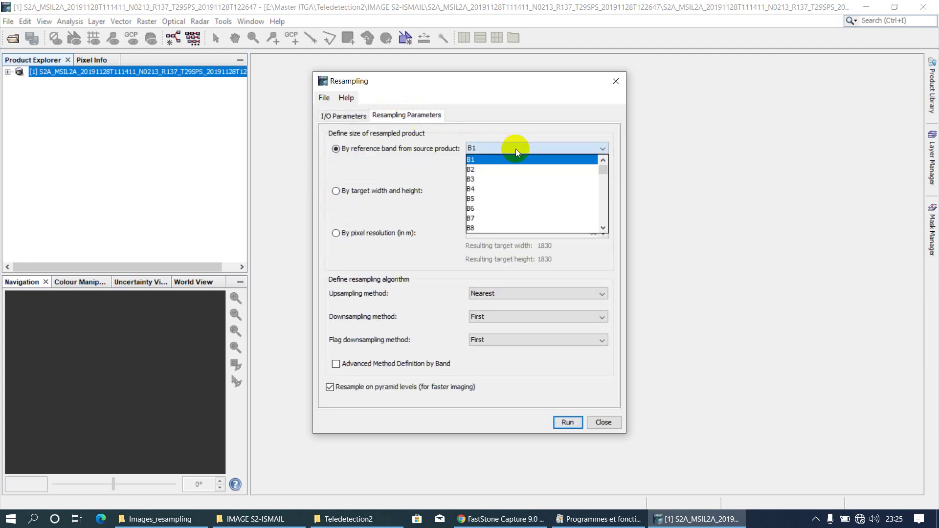
click(500, 169)
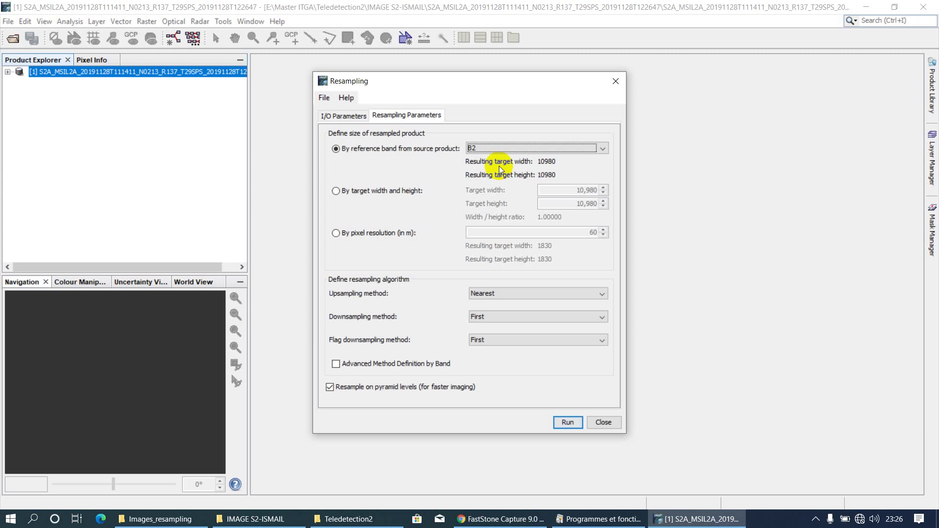
- Set the resampled target product to be saved in ENVI format and run the resampling
click(346, 116)
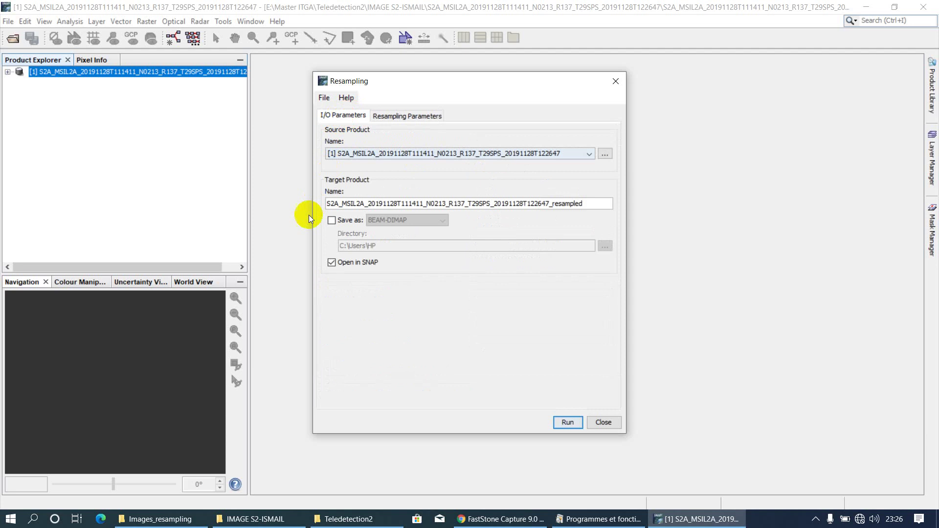
click(332, 221)
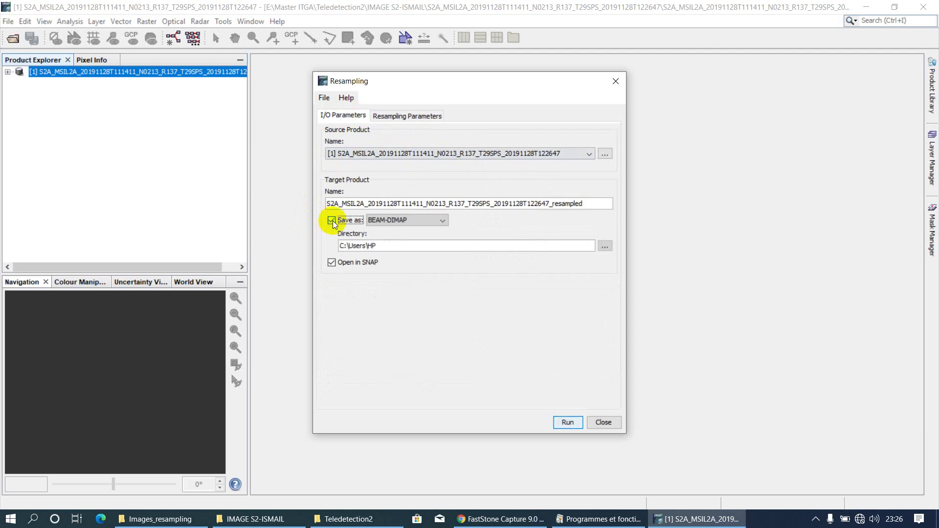
click(392, 222)
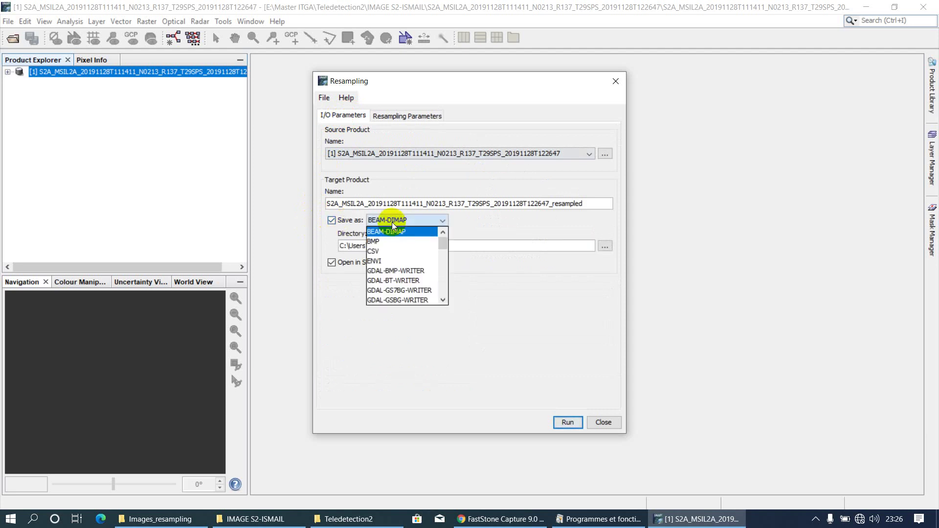
click(381, 262)
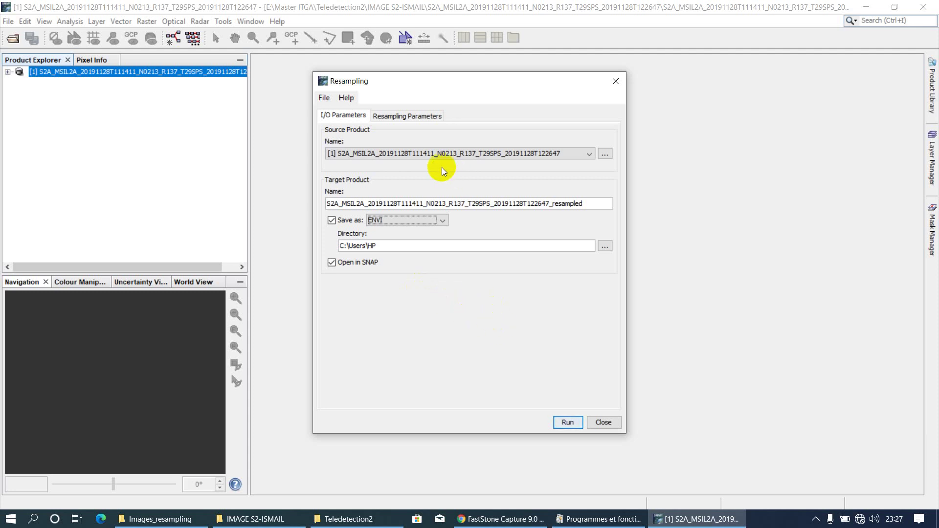
click(227, 81)
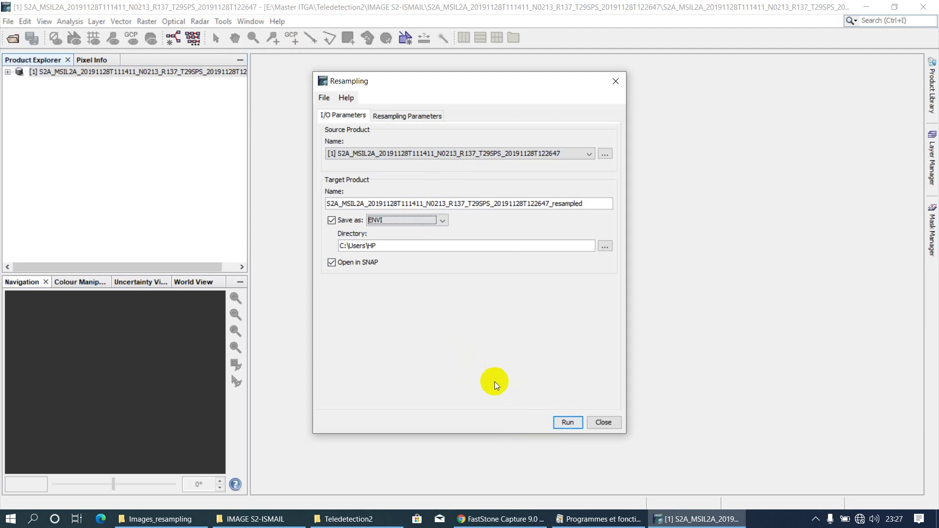
click(566, 422)
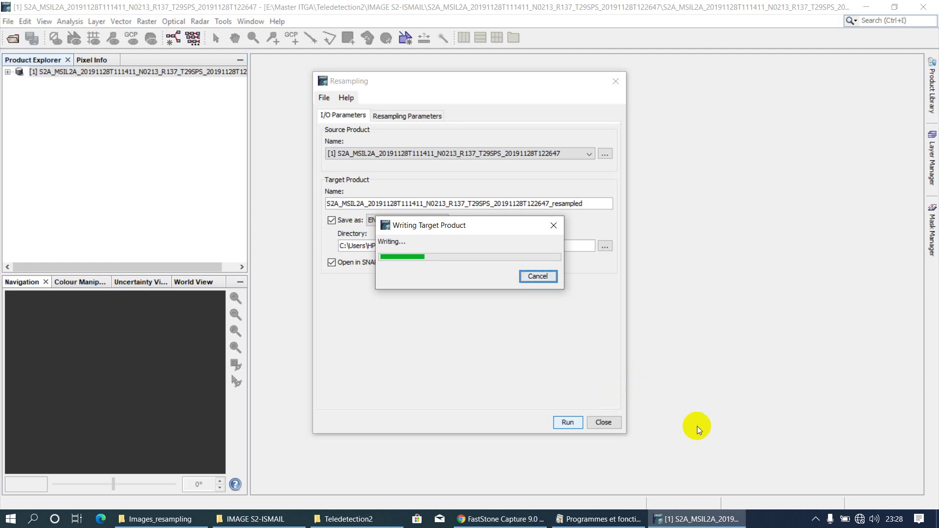
click(816, 519)
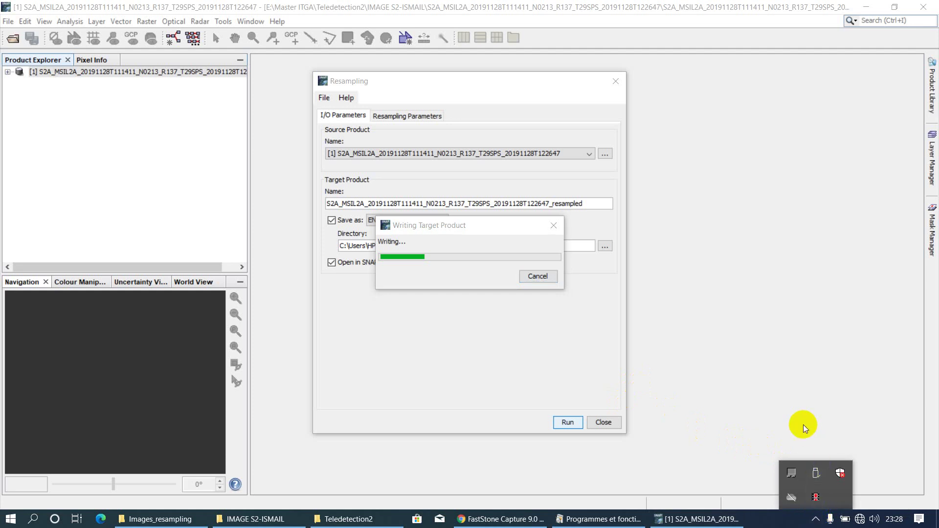